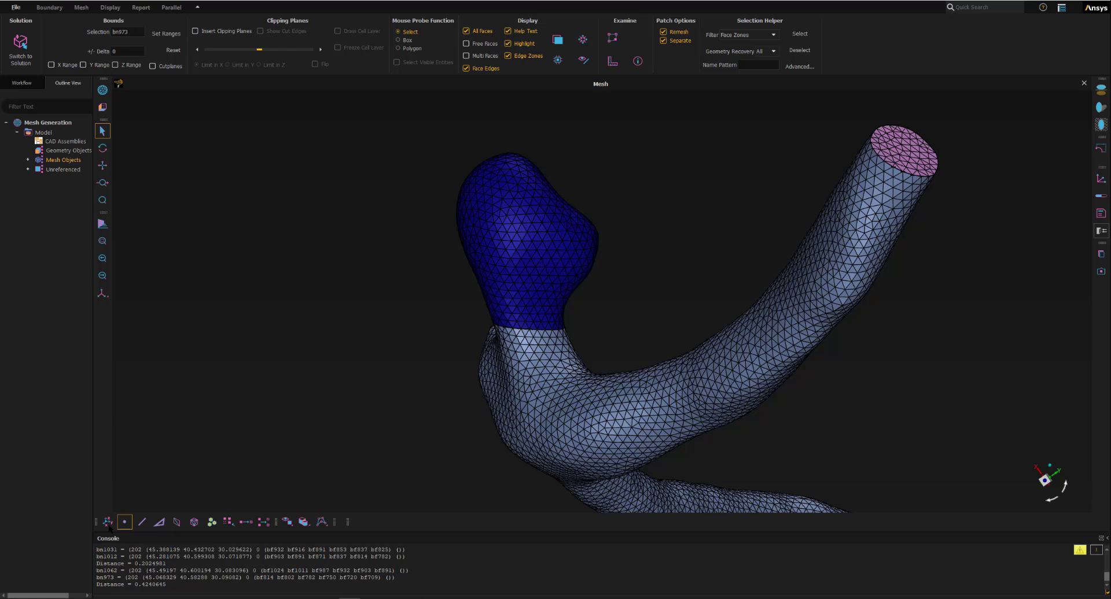
- Try the position, edge, face and zone selection filters in turn
{"action": "left_click", "coordinate": [107, 523]}
{"action": "left_click", "coordinate": [140, 522]}
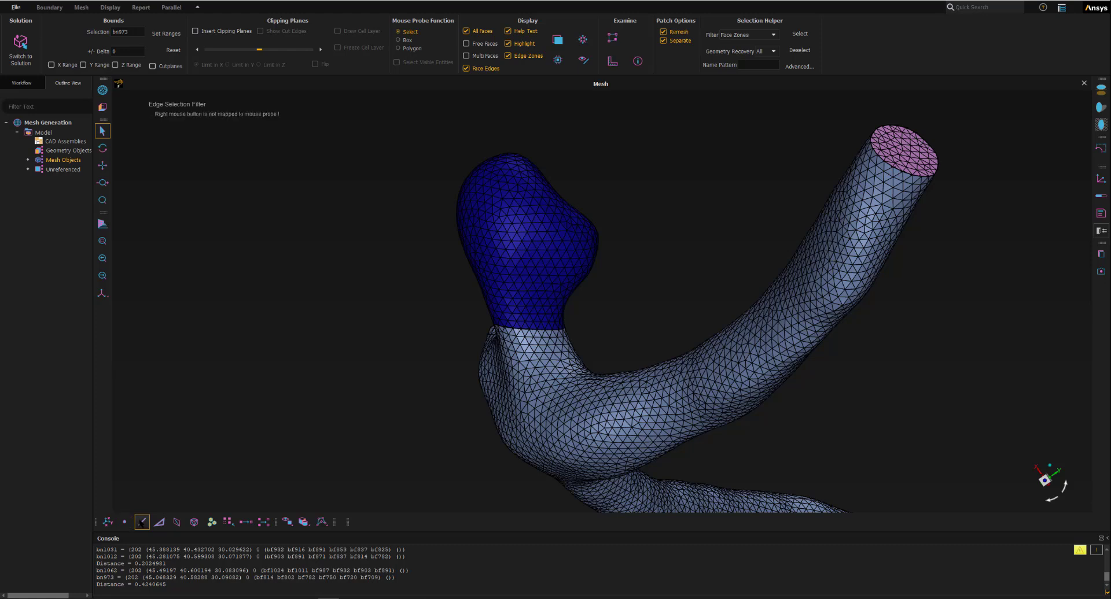
{"action": "left_click", "coordinate": [156, 525]}
{"action": "left_click", "coordinate": [177, 524]}
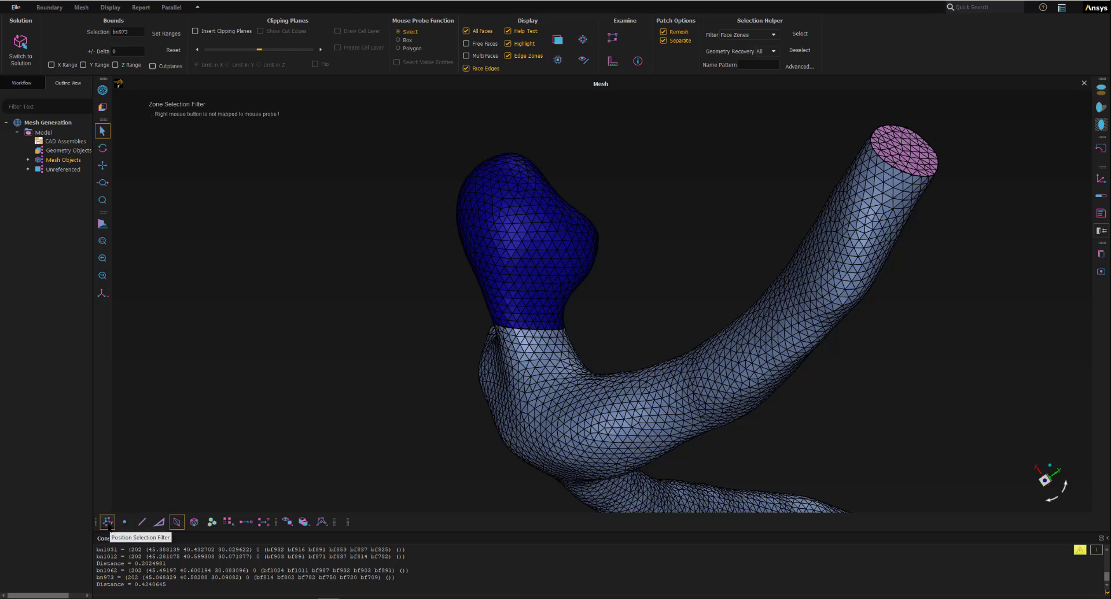
- Probe the coordinates of four points across the aneurysm and vessel surfaces using the position selection filter
{"action": "left_click", "coordinate": [108, 524]}
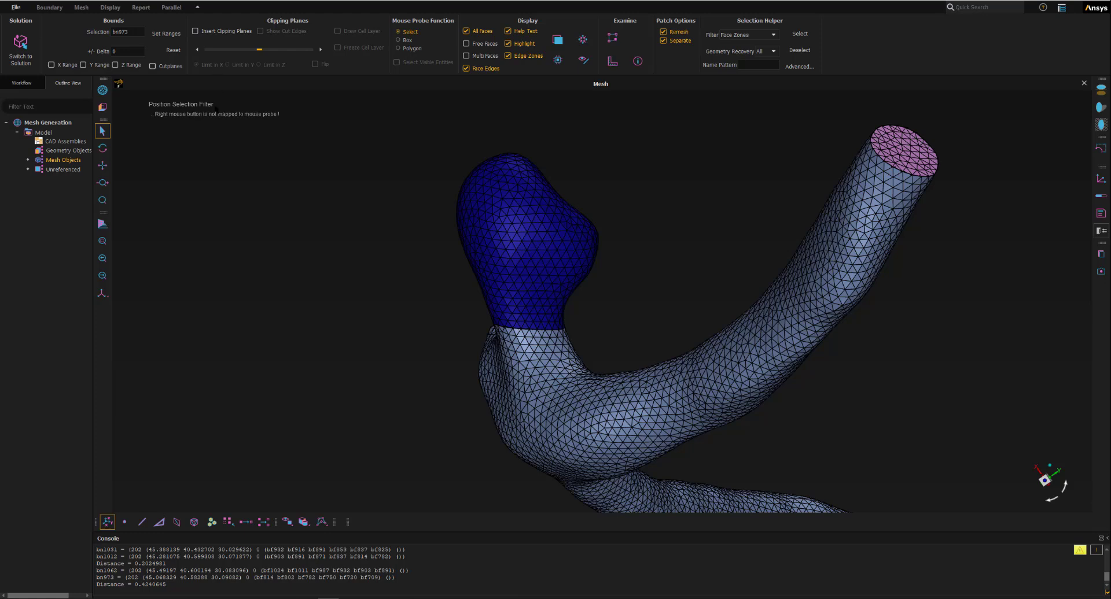
{"action": "left_click", "coordinate": [516, 231]}
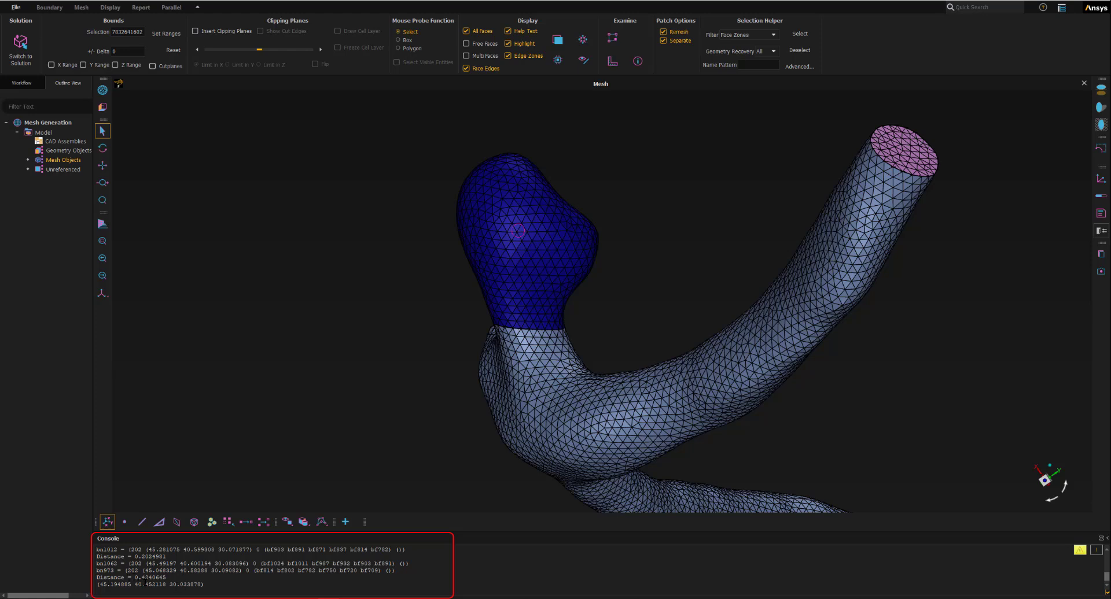
{"action": "key", "text": "ctrl"}
{"action": "left_click", "coordinate": [525, 320]}
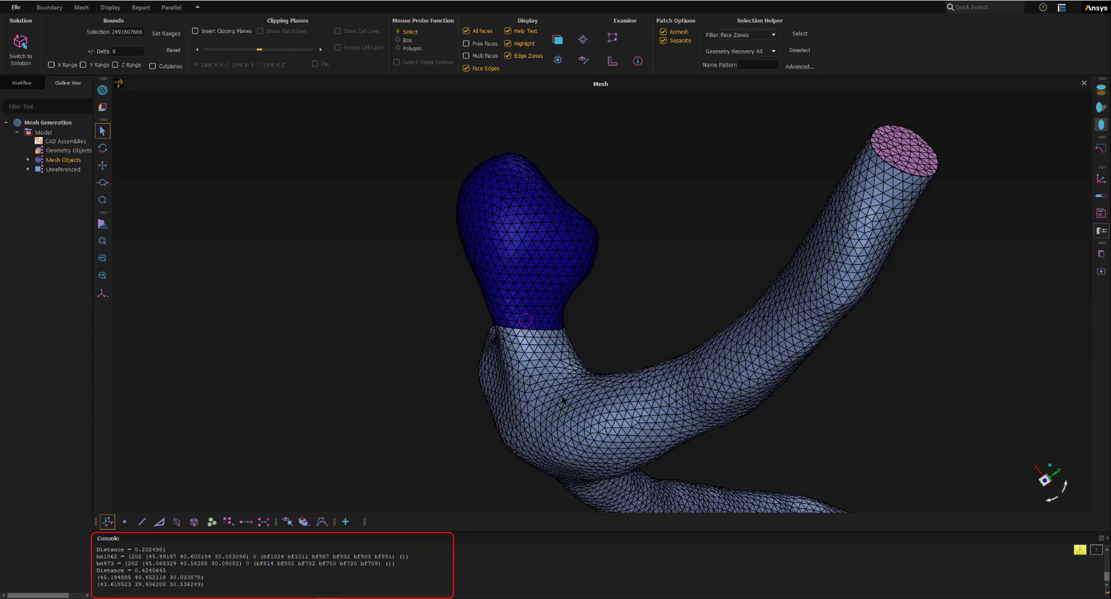
{"action": "left_click", "coordinate": [754, 340]}
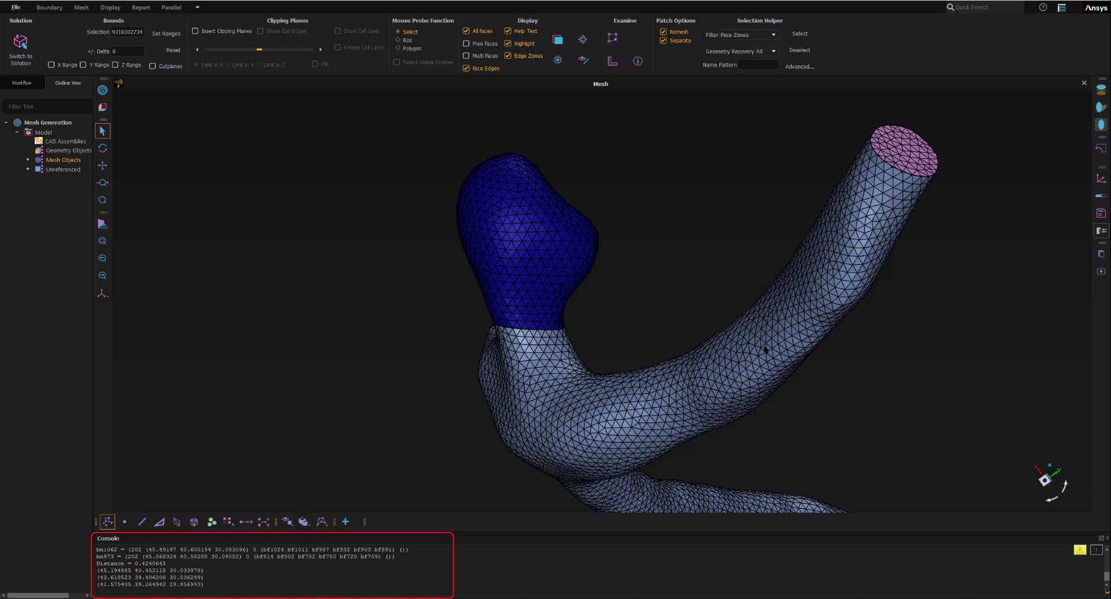
{"action": "left_click", "coordinate": [485, 463]}
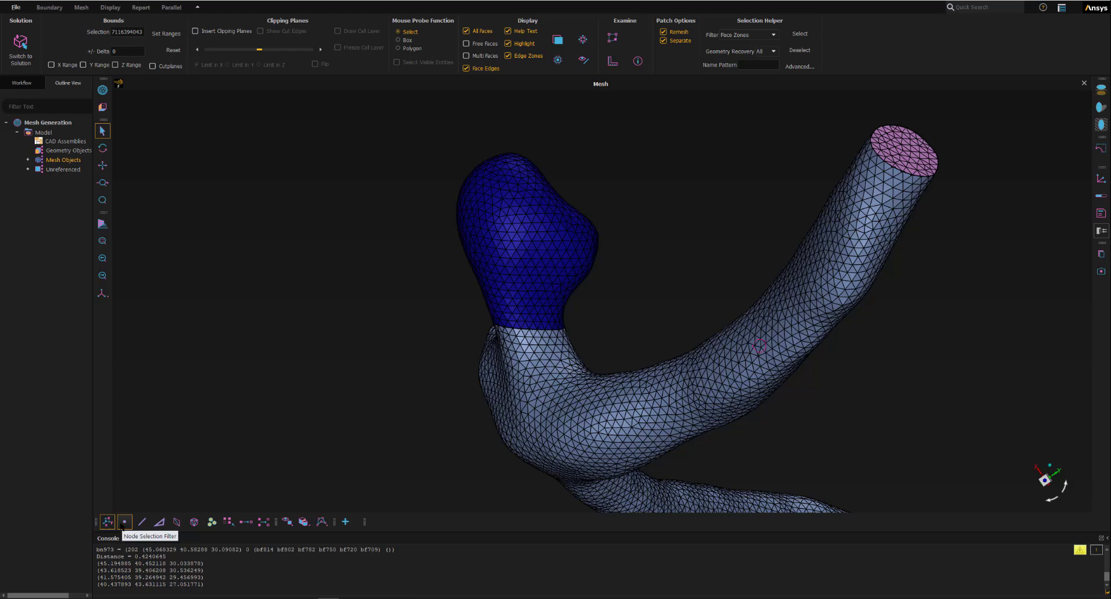
- Select a single mesh node near the middle of the blue aneurysm dome using the node selection filter
{"action": "left_click", "coordinate": [123, 523]}
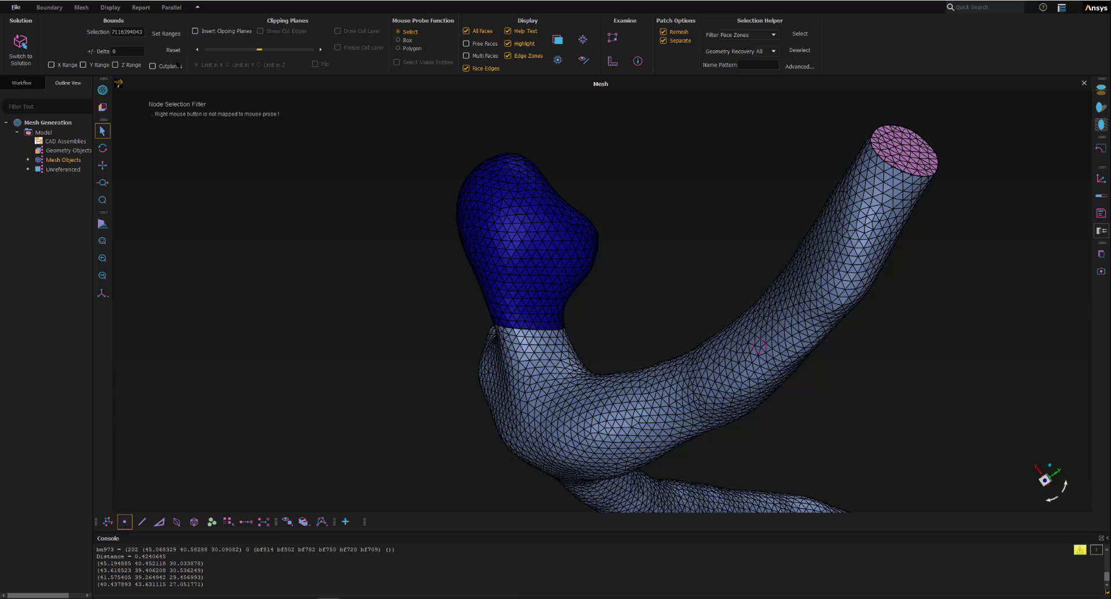
{"action": "scroll", "coordinate": [533, 235], "scroll_direction": "up", "scroll_amount": 1}
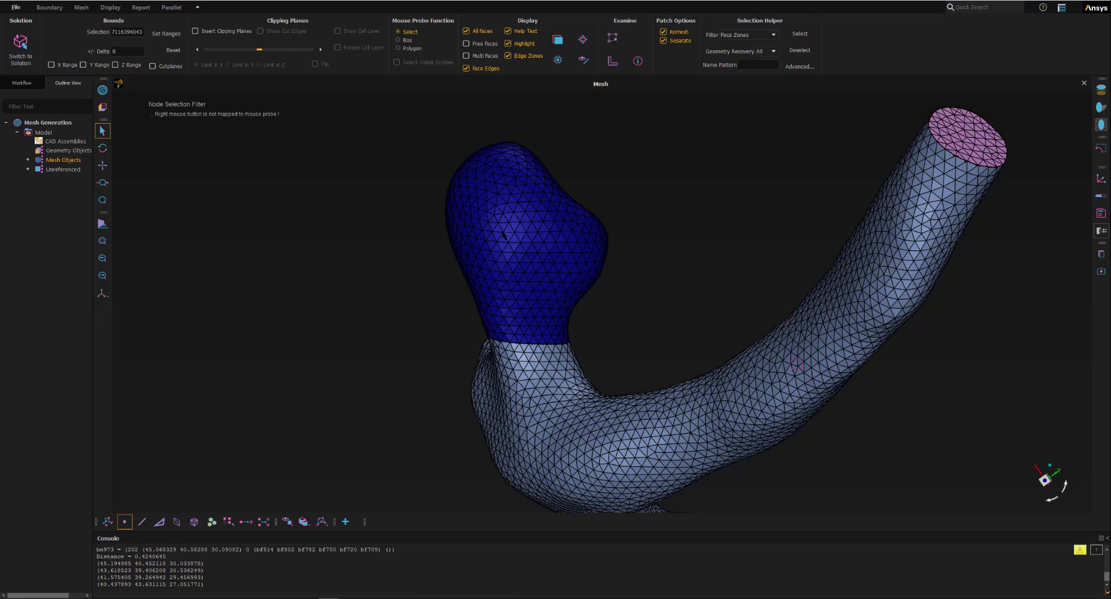
{"action": "scroll", "coordinate": [505, 234], "scroll_direction": "up", "scroll_amount": 1}
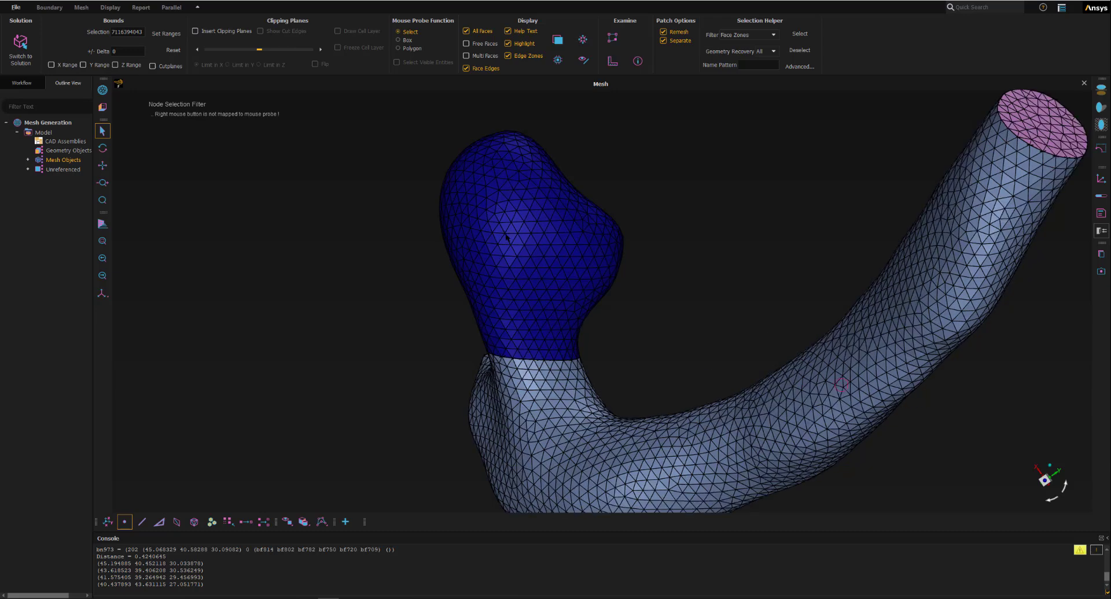
{"action": "left_click", "coordinate": [505, 235]}
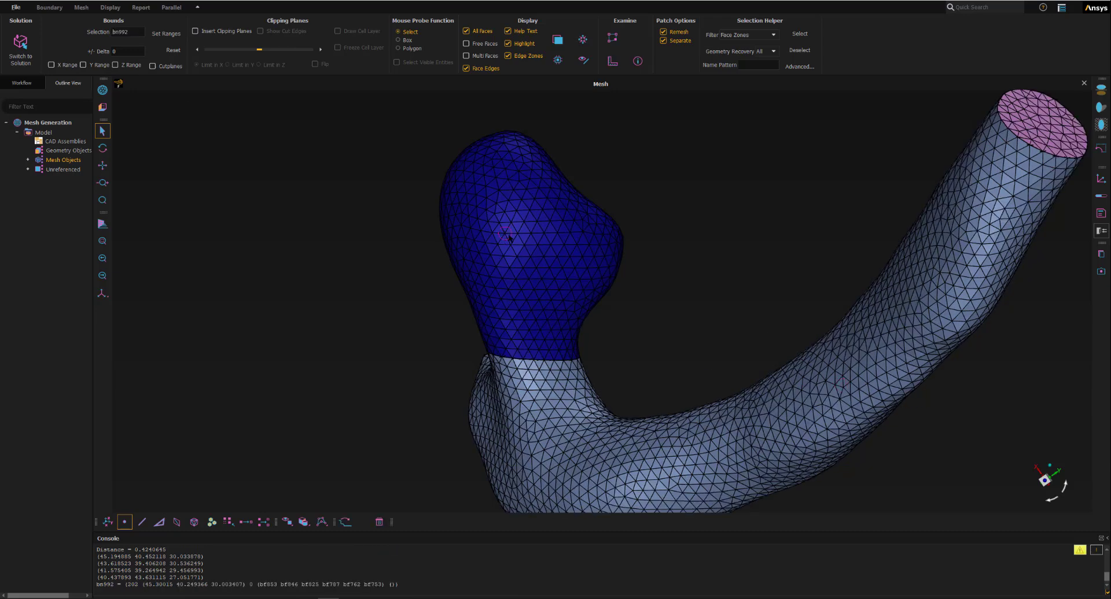
- Select one mesh edge on the aneurysm dome and add a nearby node just above it to the selection
{"action": "left_click", "coordinate": [141, 522]}
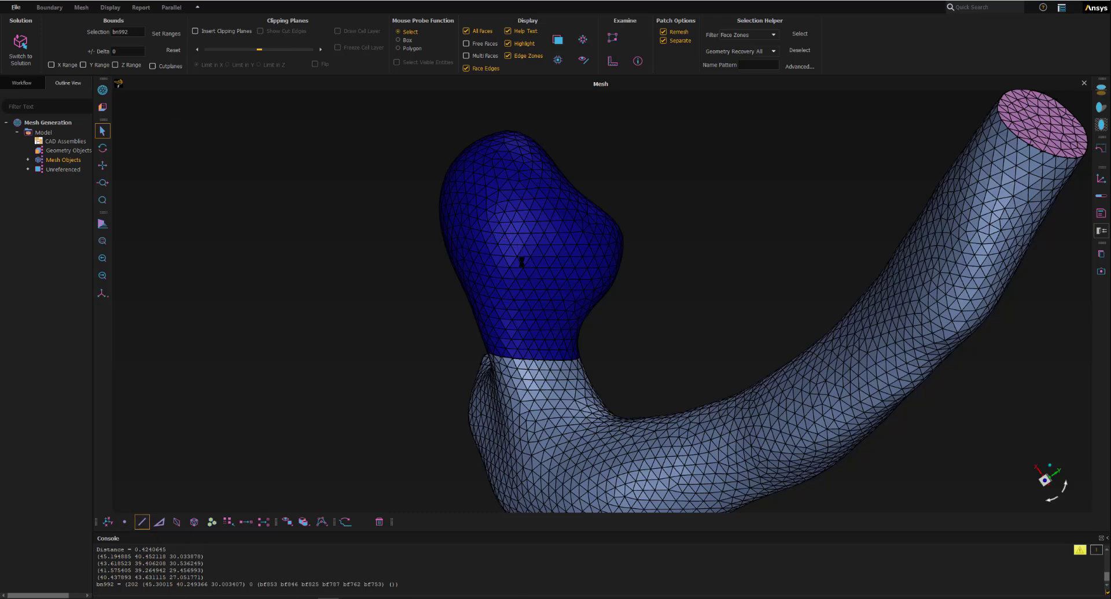
{"action": "left_click", "coordinate": [524, 257]}
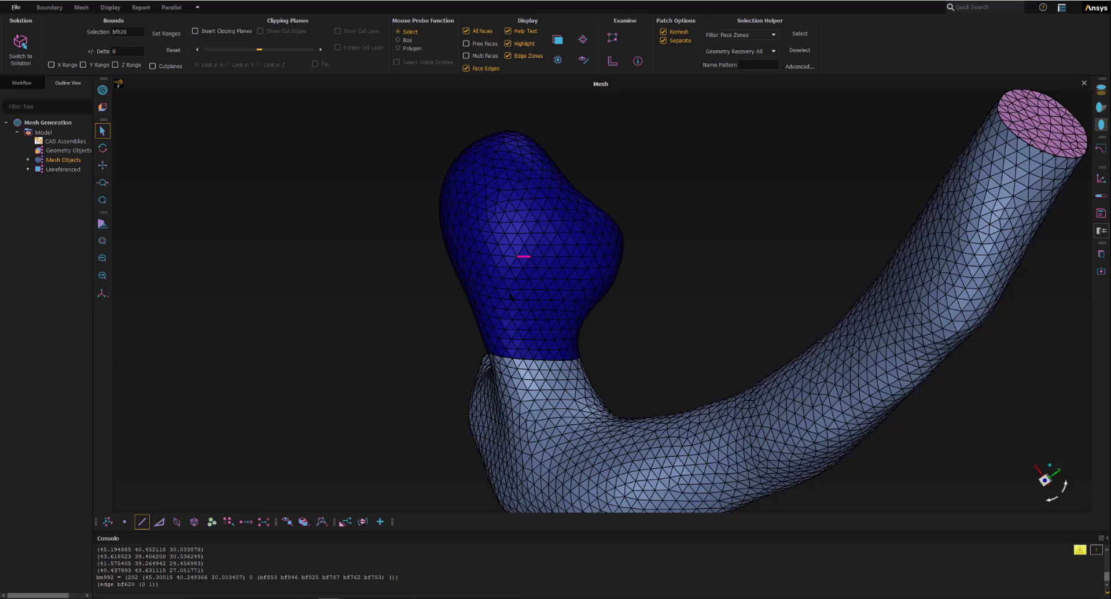
{"action": "left_click", "coordinate": [125, 522]}
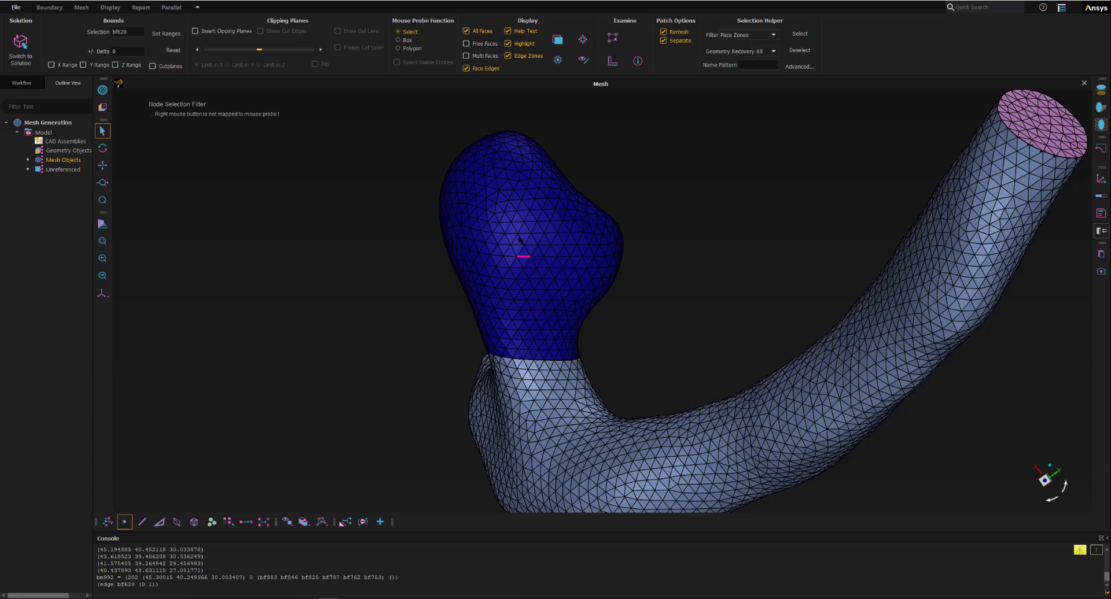
{"action": "key", "text": "ctrl"}
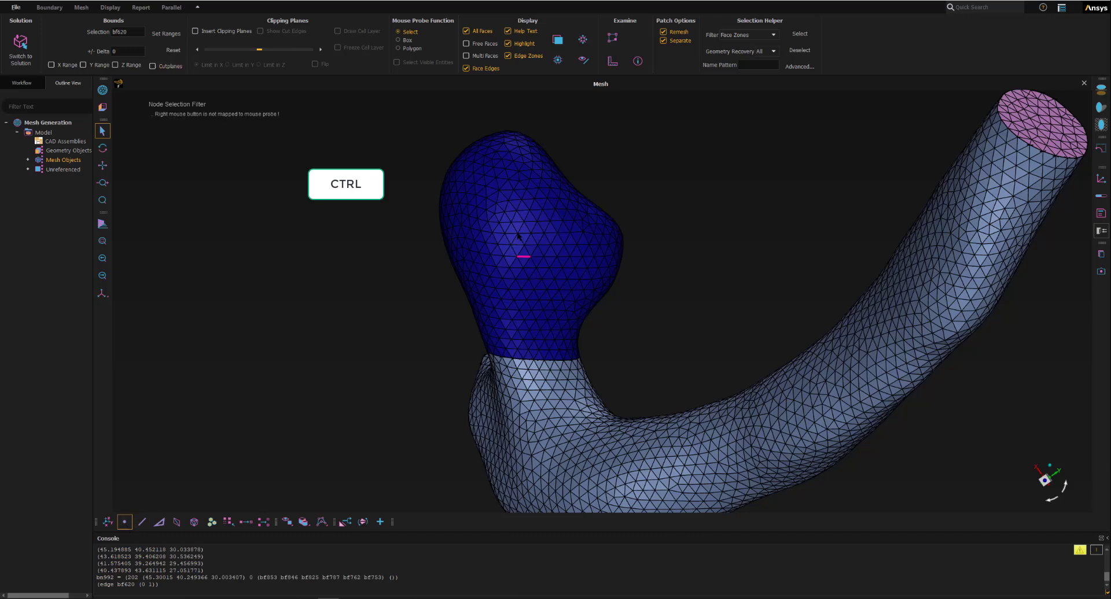
{"action": "left_click", "coordinate": [517, 236], "text": "ctrl"}
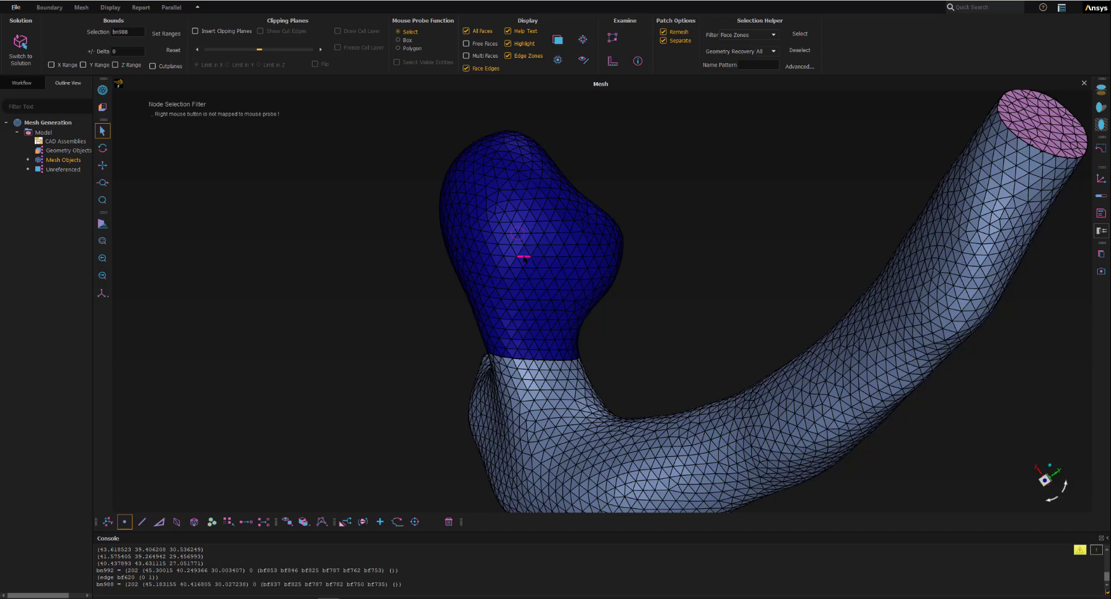
- Add a triangular face on the aneurysm dome and the pink outlet2 zone at the vessel's end to the selection
{"action": "left_click", "coordinate": [159, 521]}
{"action": "key", "text": "ctrl"}
{"action": "left_click", "coordinate": [537, 277], "text": "ctrl"}
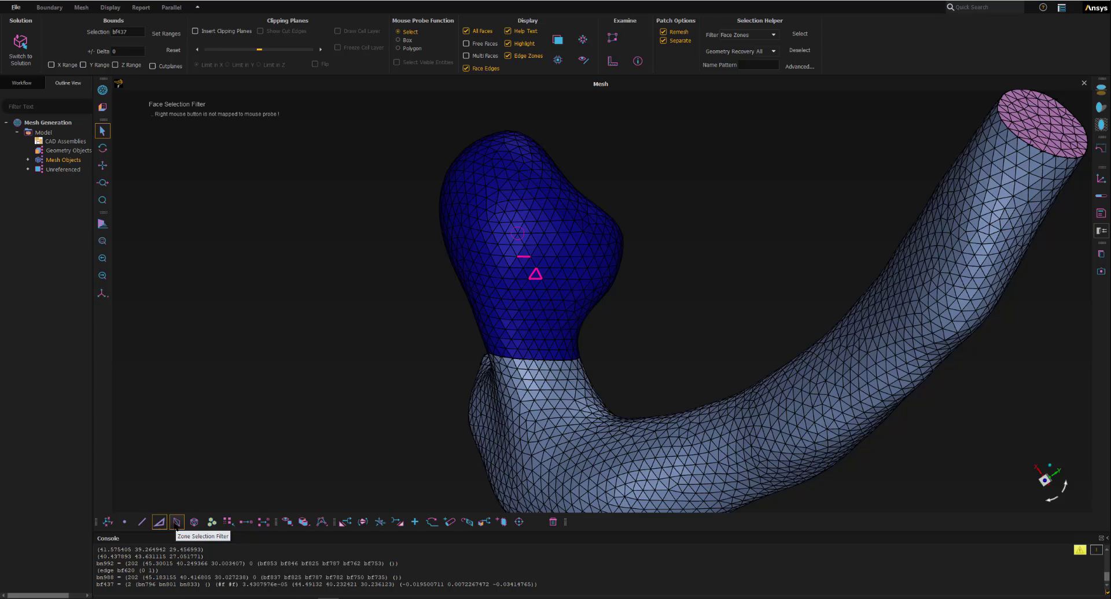
{"action": "left_click", "coordinate": [176, 522]}
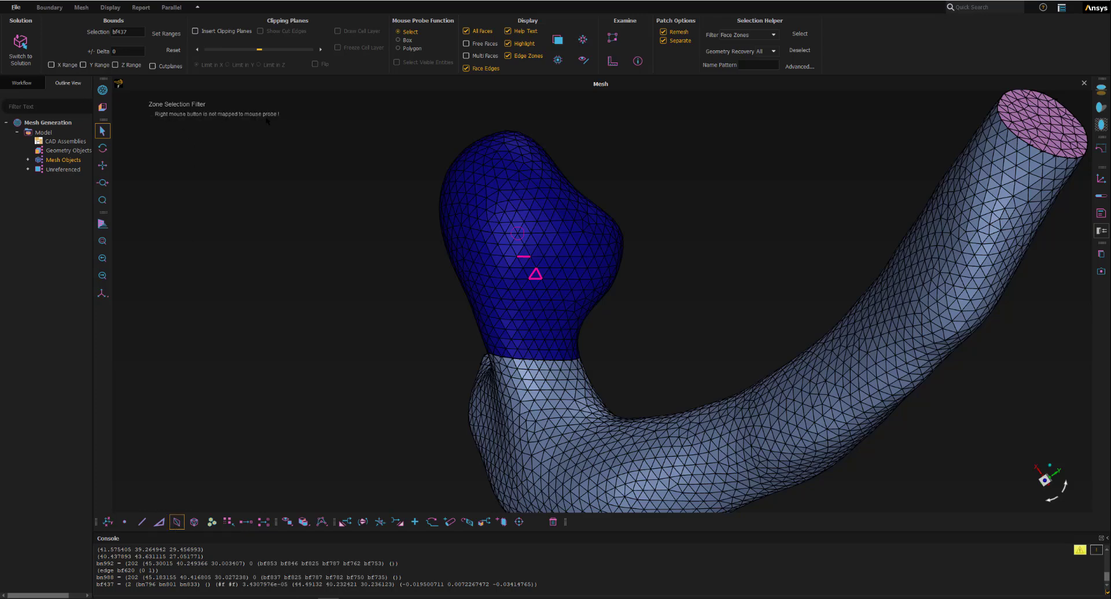
{"action": "left_click", "coordinate": [1046, 127], "text": "ctrl"}
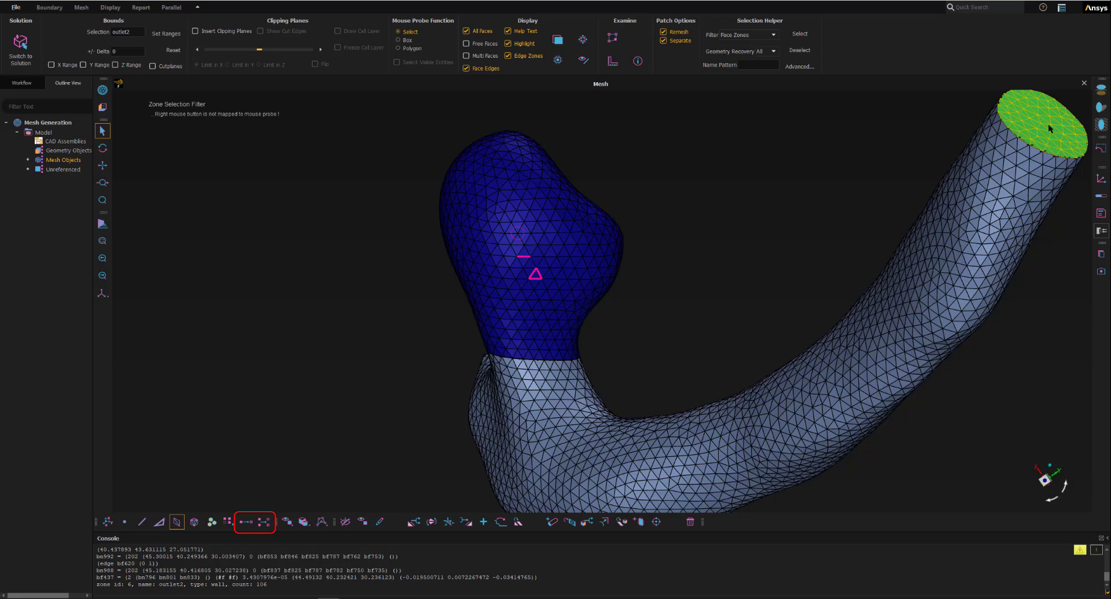
- Deselect the last picked outlet2 zone and clear all remaining selected entities
{"action": "left_click", "coordinate": [244, 522]}
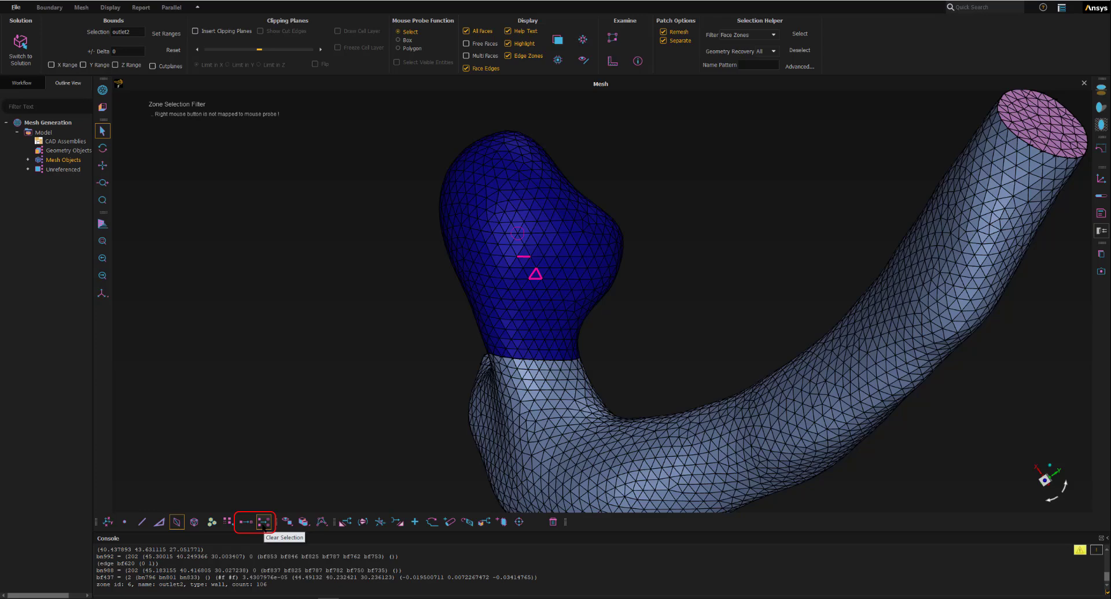
{"action": "left_click", "coordinate": [263, 523]}
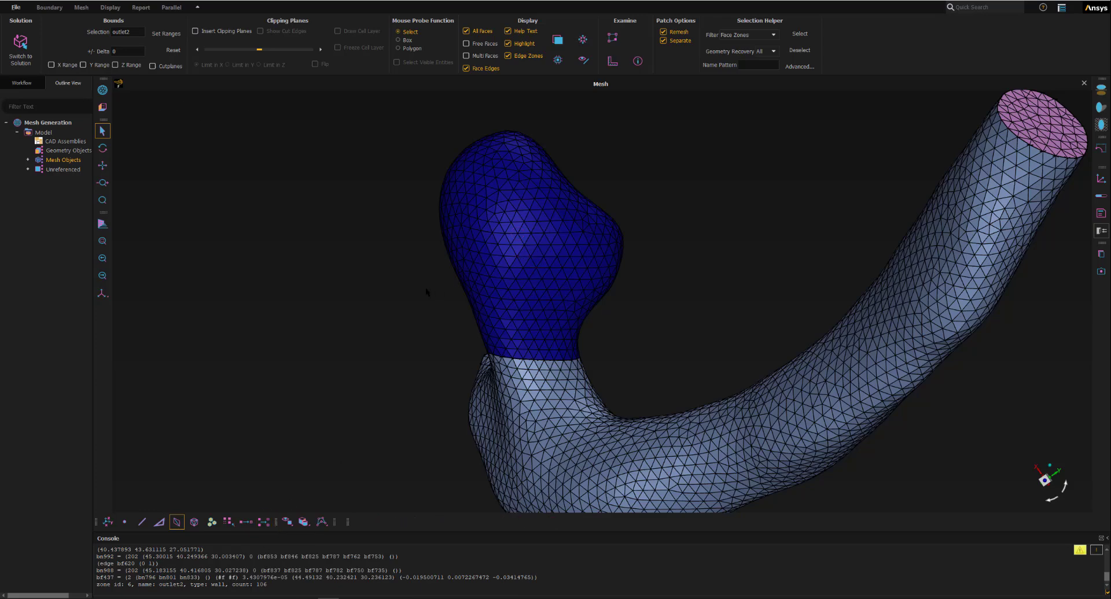
- Measure the distance between two adjacent mesh nodes on the brightest part of the aneurysm dome and inspect the dimension up close
{"action": "left_click", "coordinate": [124, 522]}
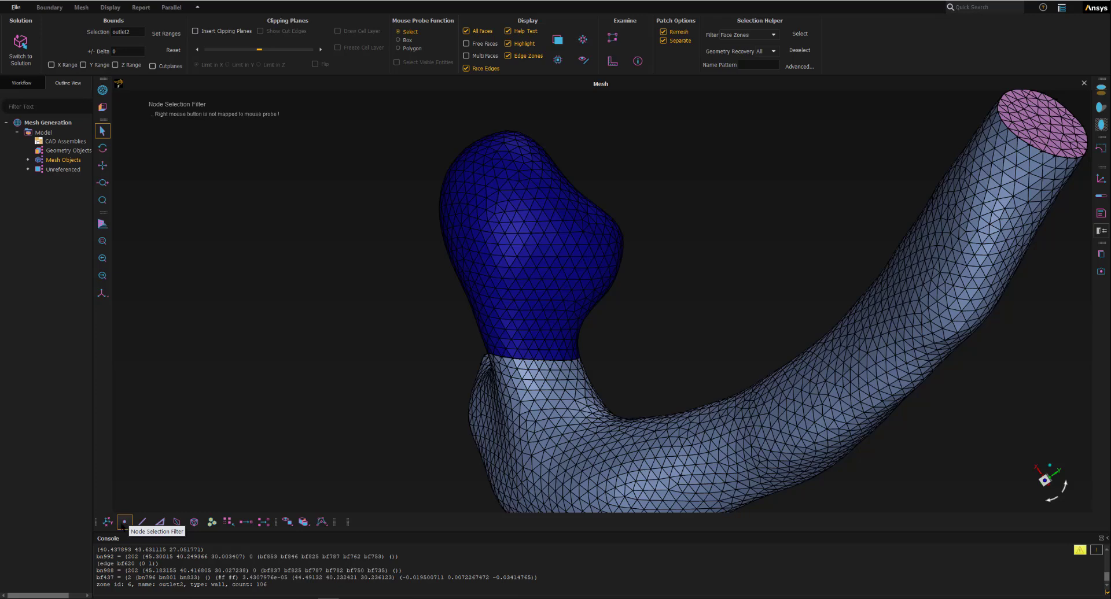
{"action": "left_click", "coordinate": [124, 524]}
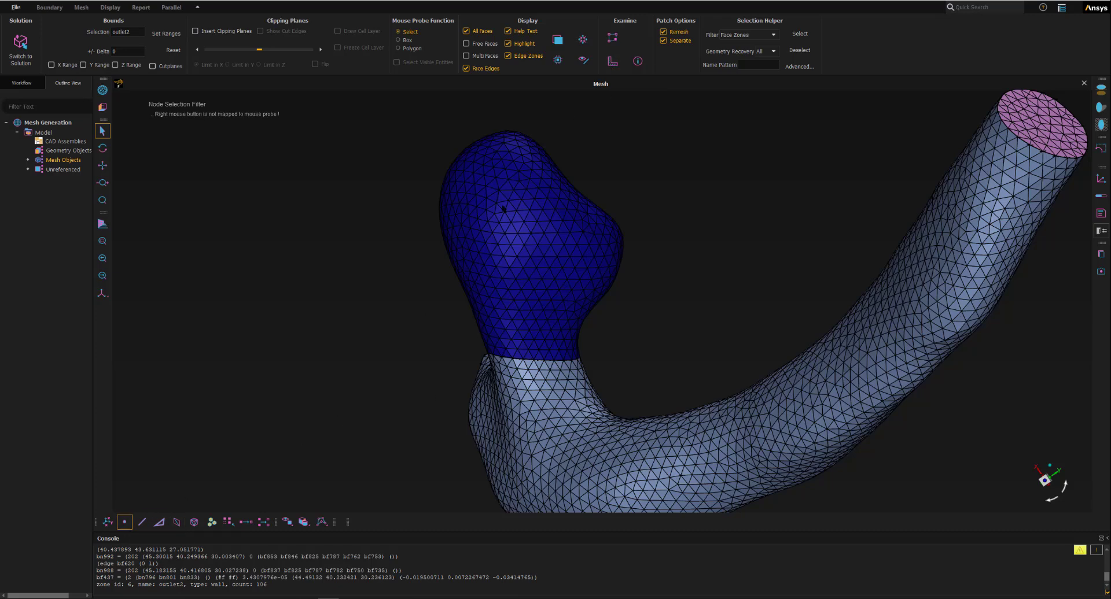
{"action": "scroll", "coordinate": [519, 198], "scroll_direction": "up", "scroll_amount": 5}
{"action": "scroll", "coordinate": [519, 223], "scroll_direction": "up", "scroll_amount": 3}
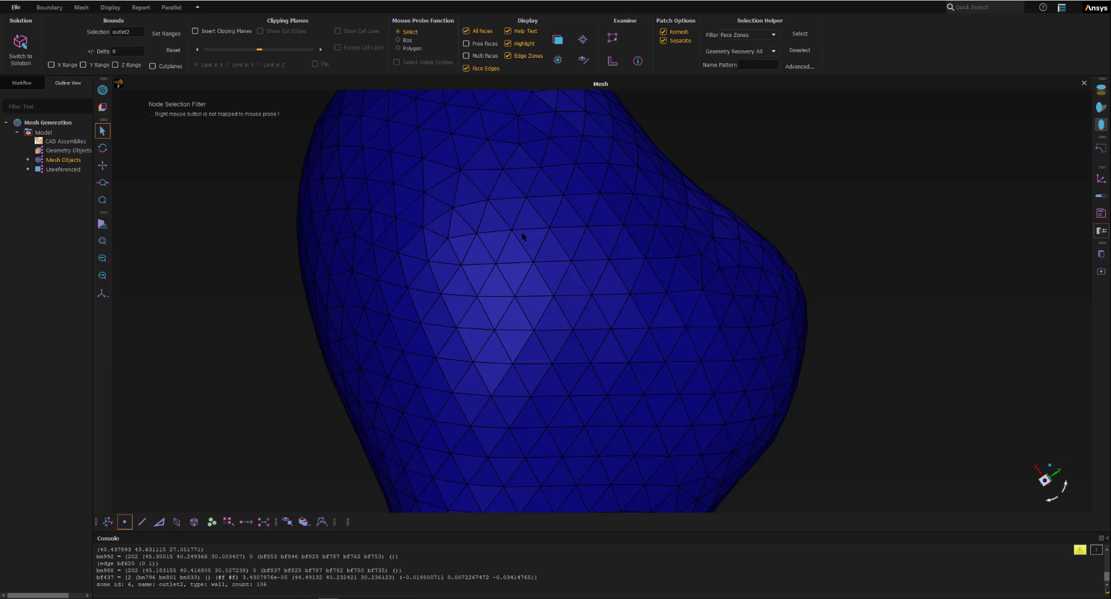
{"action": "left_click", "coordinate": [514, 308]}
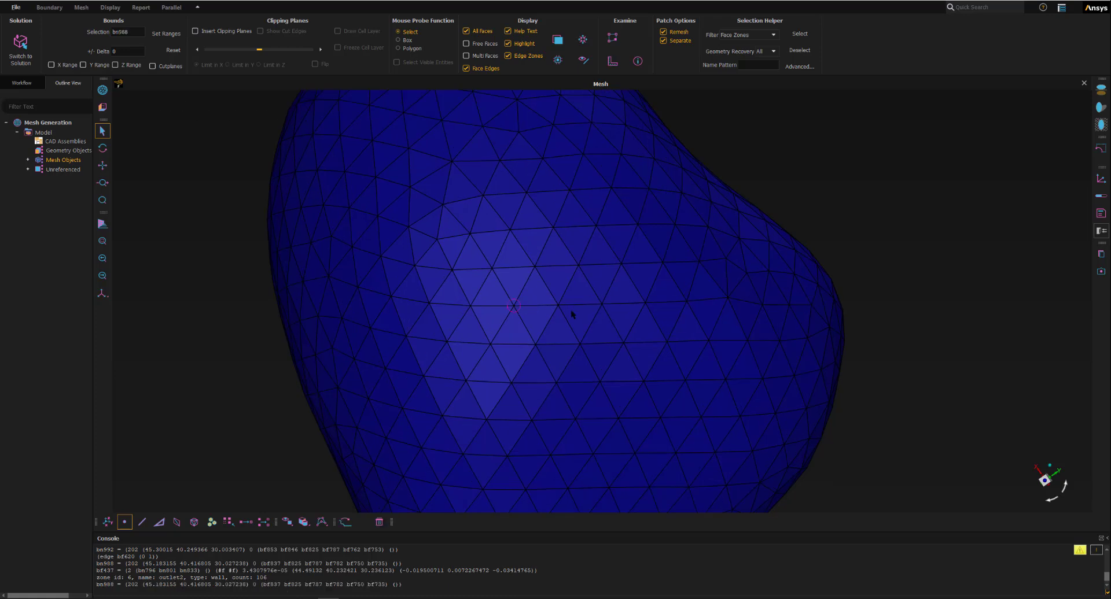
{"action": "key", "text": "ctrl"}
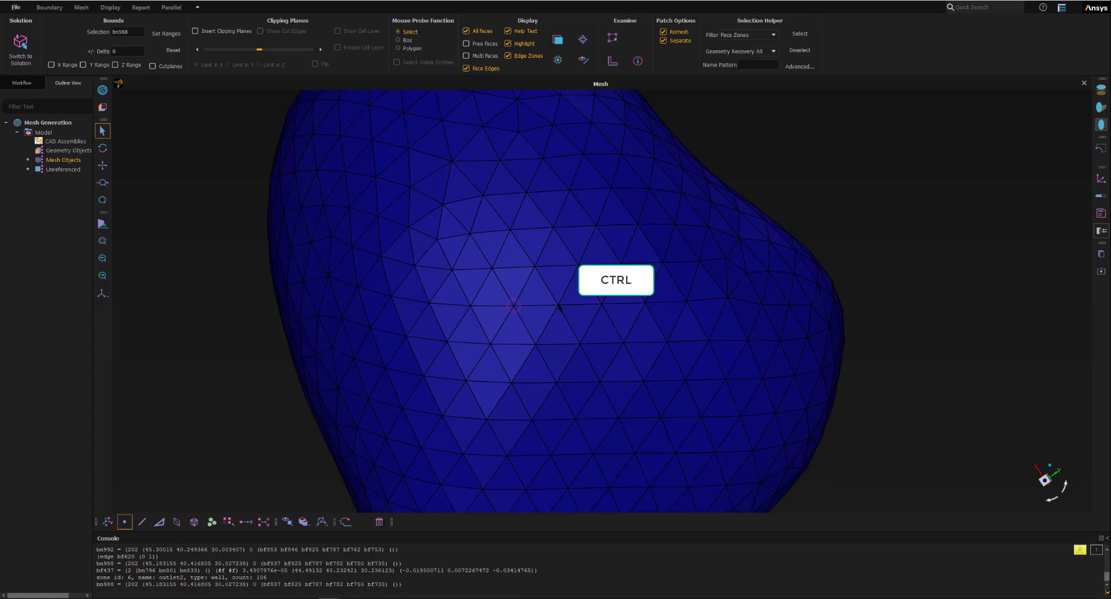
{"action": "left_click", "coordinate": [558, 306], "text": "ctrl"}
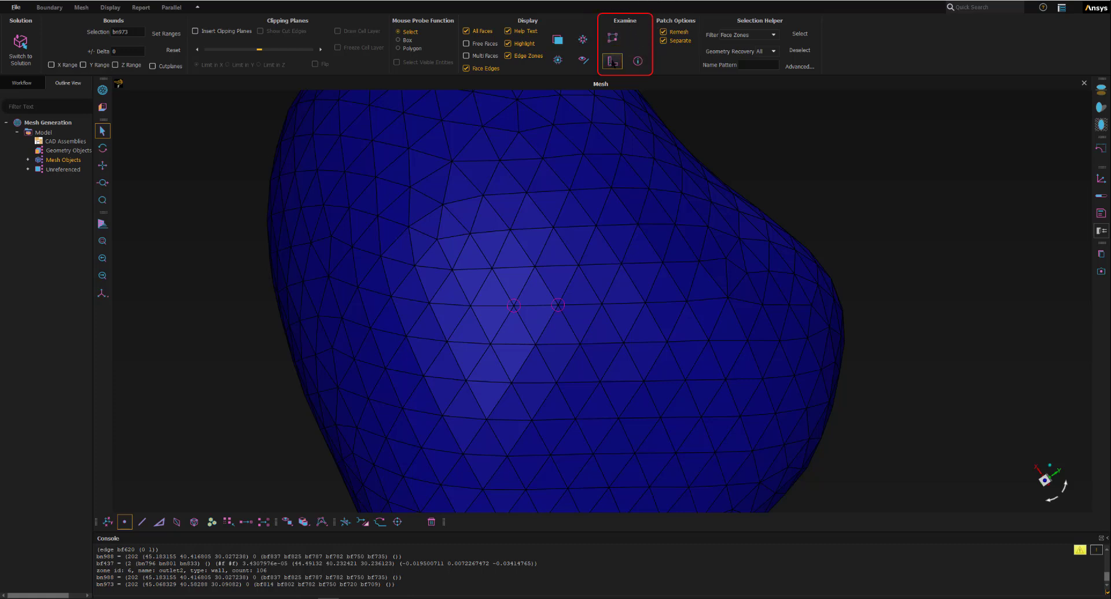
{"action": "left_click", "coordinate": [611, 61]}
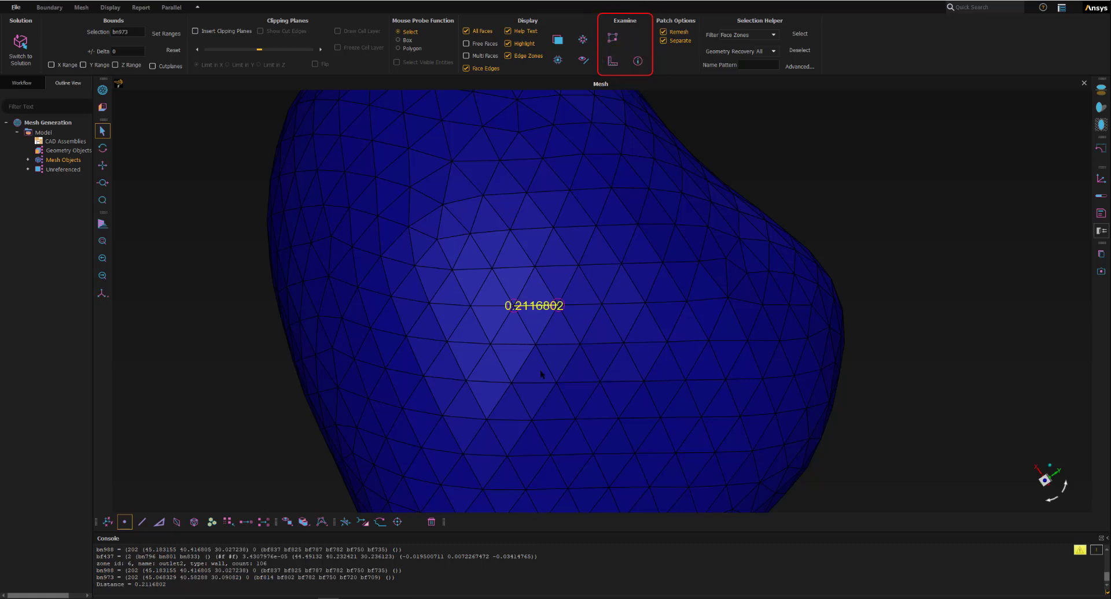
{"action": "scroll", "coordinate": [527, 281], "scroll_direction": "up", "scroll_amount": 1}
{"action": "scroll", "coordinate": [526, 330], "scroll_direction": "up", "scroll_amount": 5}
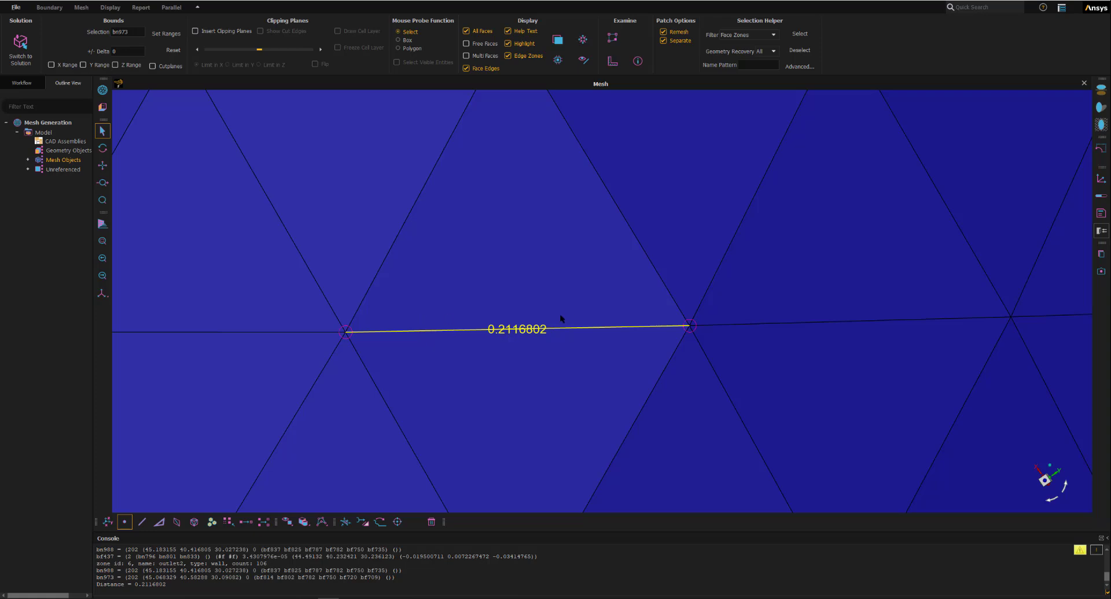
{"action": "scroll", "coordinate": [565, 318], "scroll_direction": "down", "scroll_amount": 5}
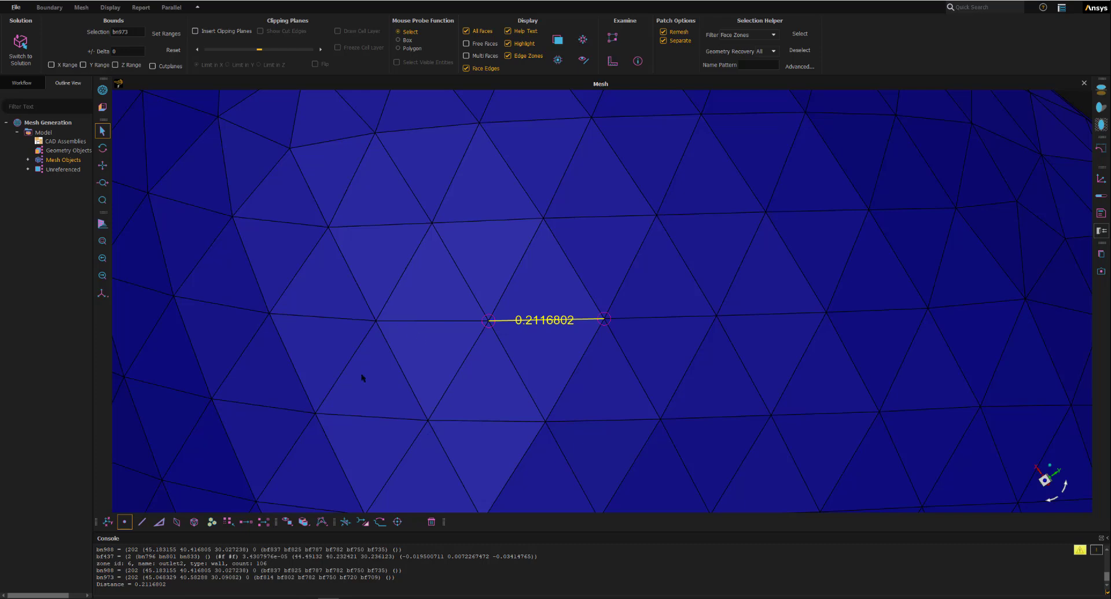
- Clear the selection and measure the distance between two nodes that lie two edges apart along the row above
{"action": "left_click", "coordinate": [263, 521]}
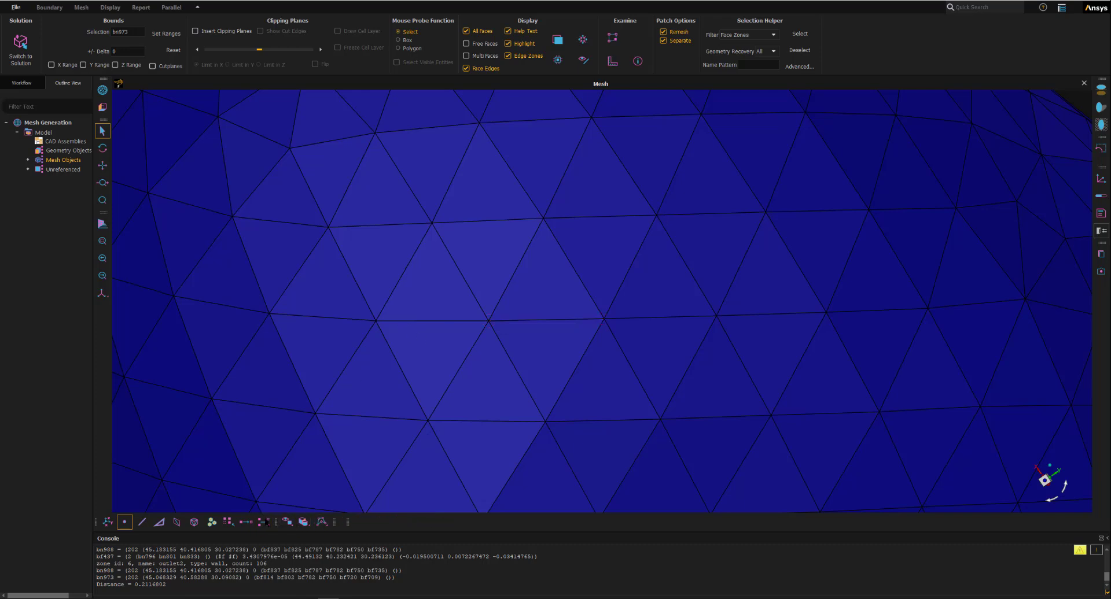
{"action": "left_click", "coordinate": [542, 219]}
{"action": "key", "text": "ctrl"}
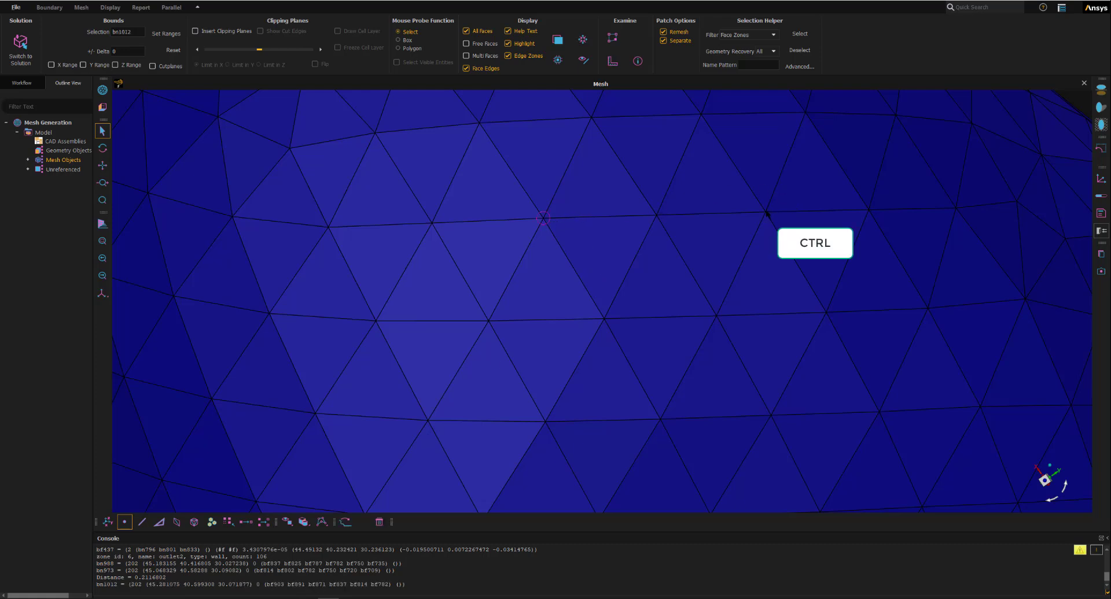
{"action": "left_click", "coordinate": [765, 212], "text": "ctrl"}
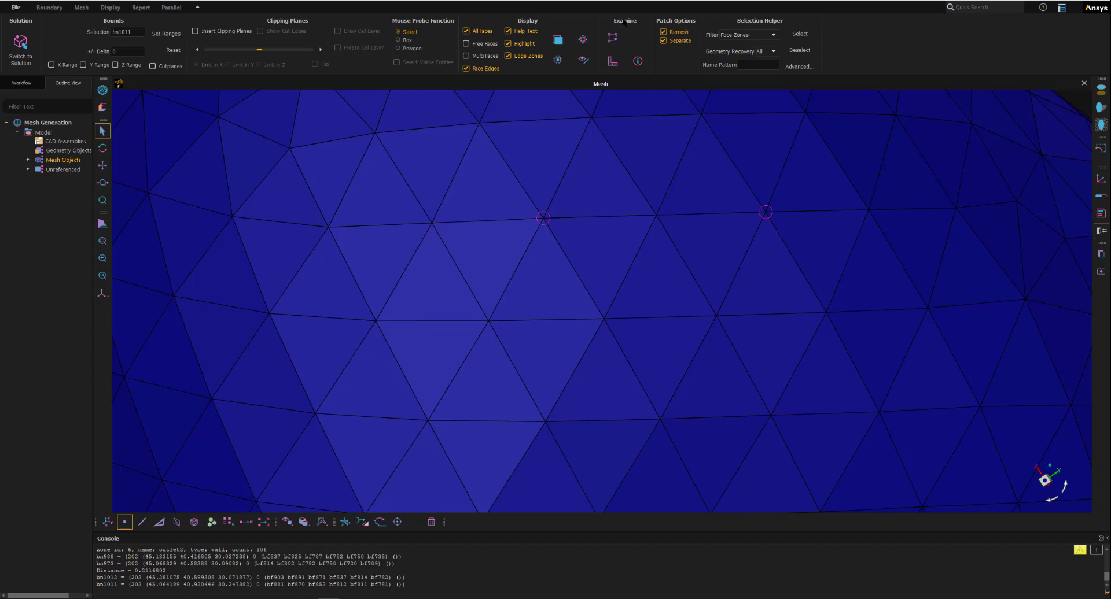
{"action": "left_click", "coordinate": [612, 60]}
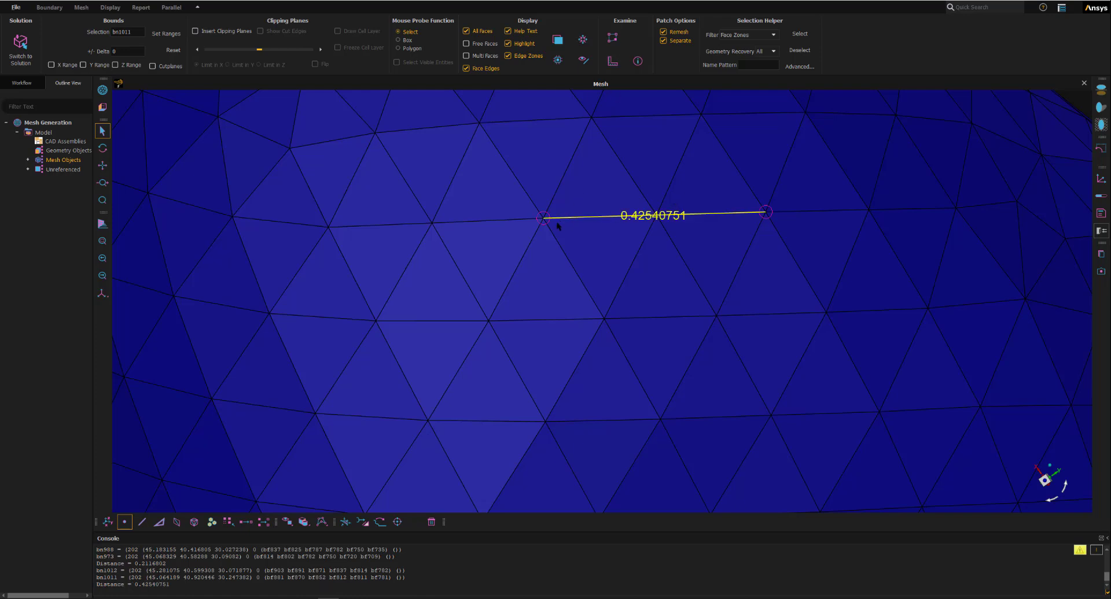